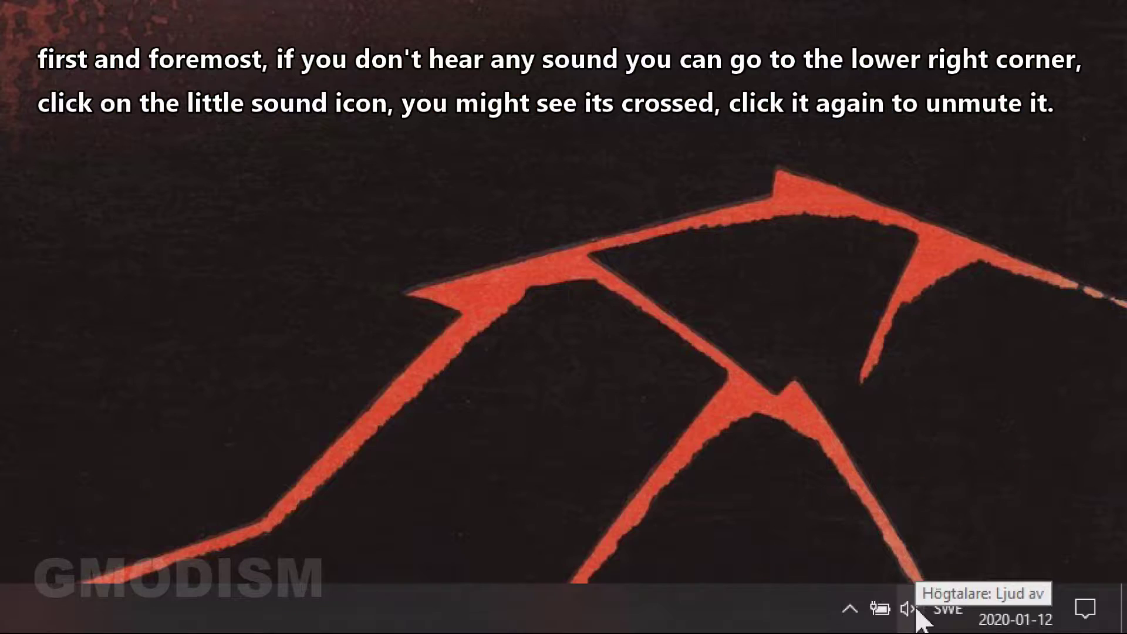
# Step: Unmute the speakers from the taskbar volume flyout, leaving the volume at 25
pyautogui.click(1027, 623)
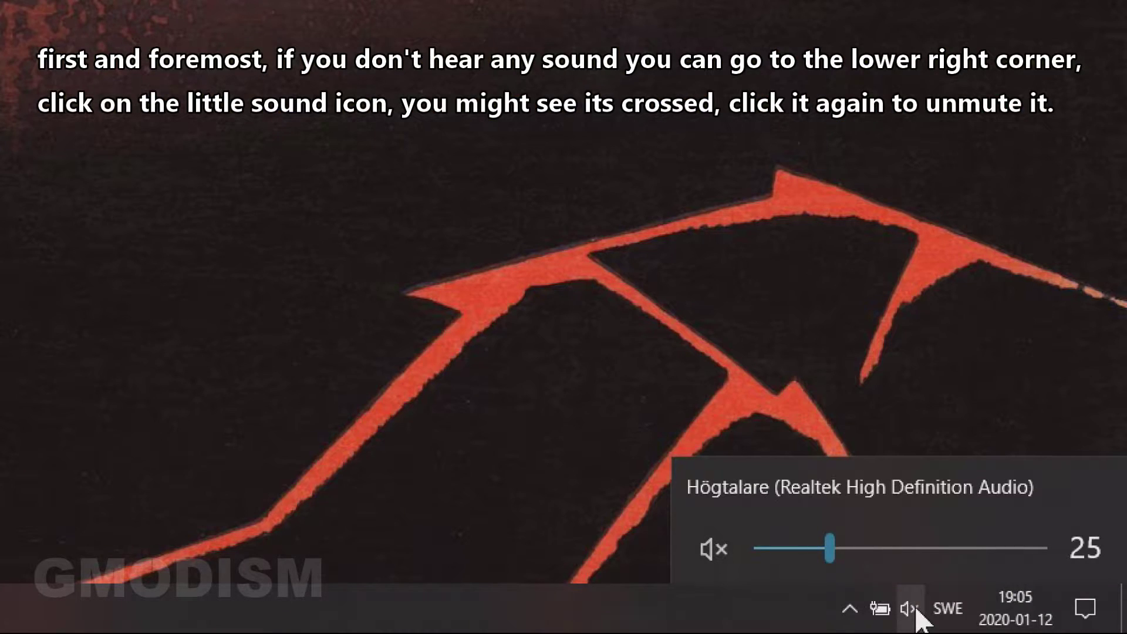
pyautogui.click(726, 552)
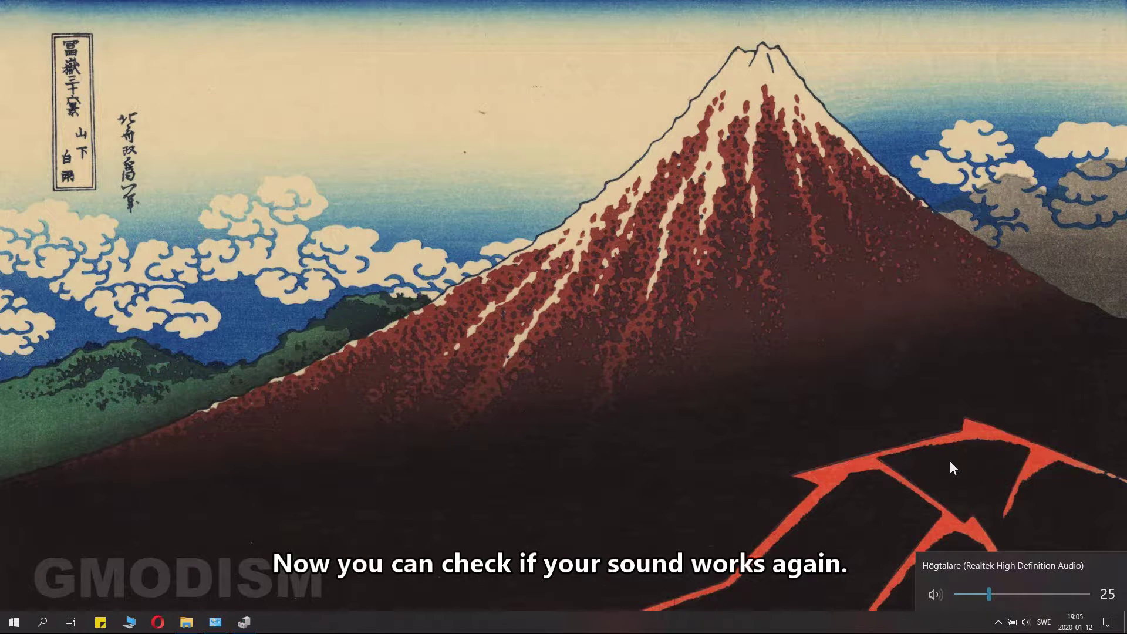
pyautogui.click(951, 462)
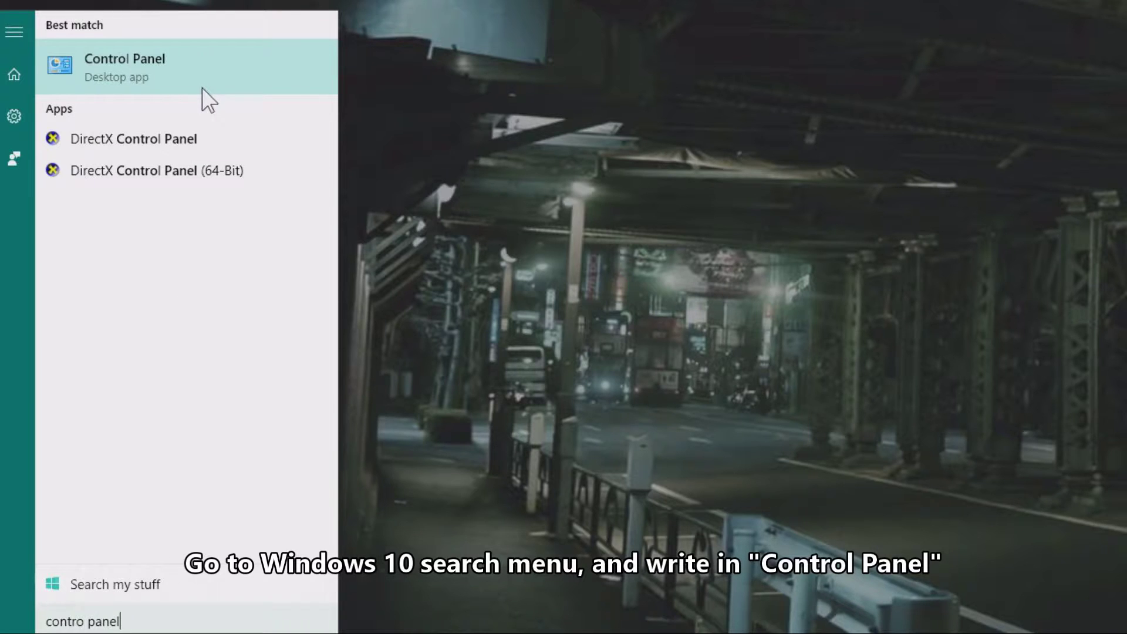
# Step: Open Control Panel, set View by to Large icons, and open Sound
pyautogui.click(178, 65)
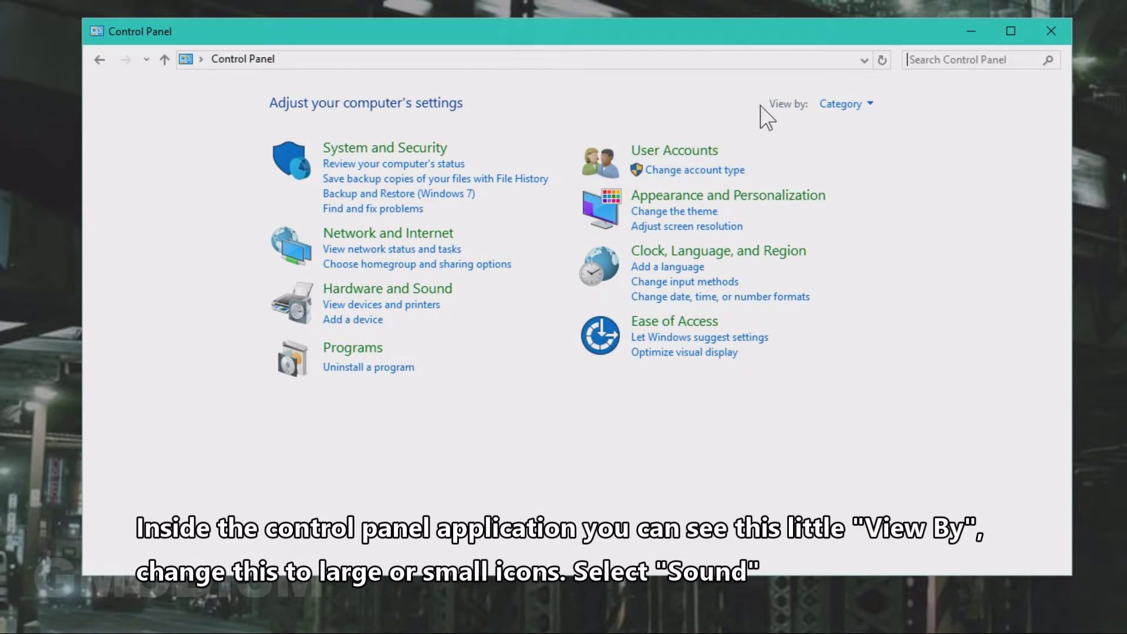
pyautogui.click(862, 105)
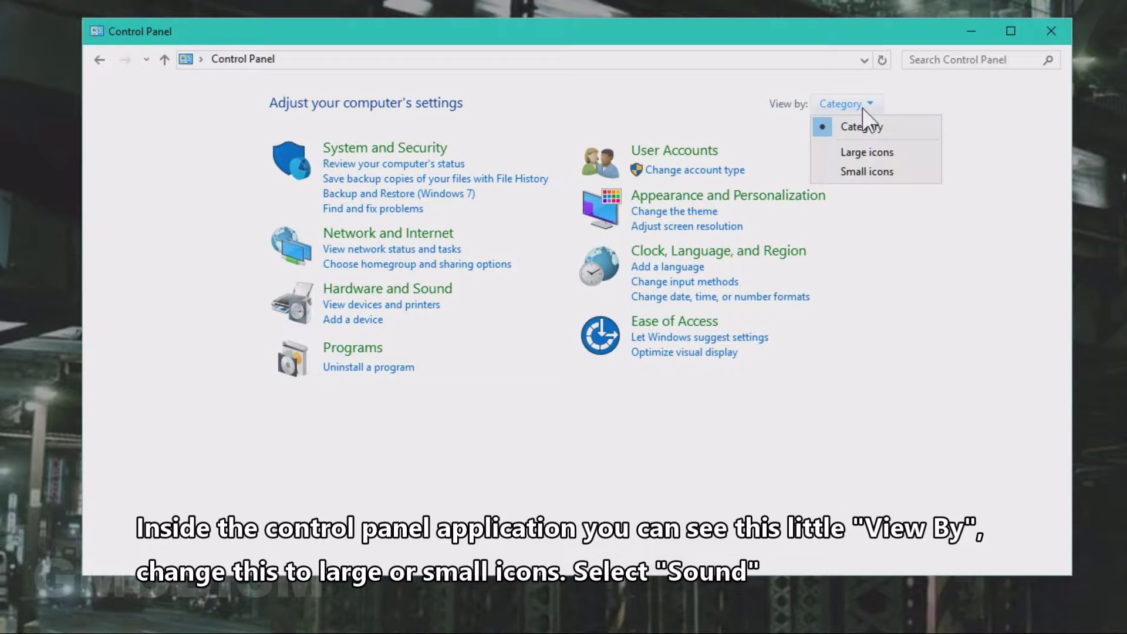
pyautogui.click(872, 154)
pyautogui.scroll(-3, 851, 206)
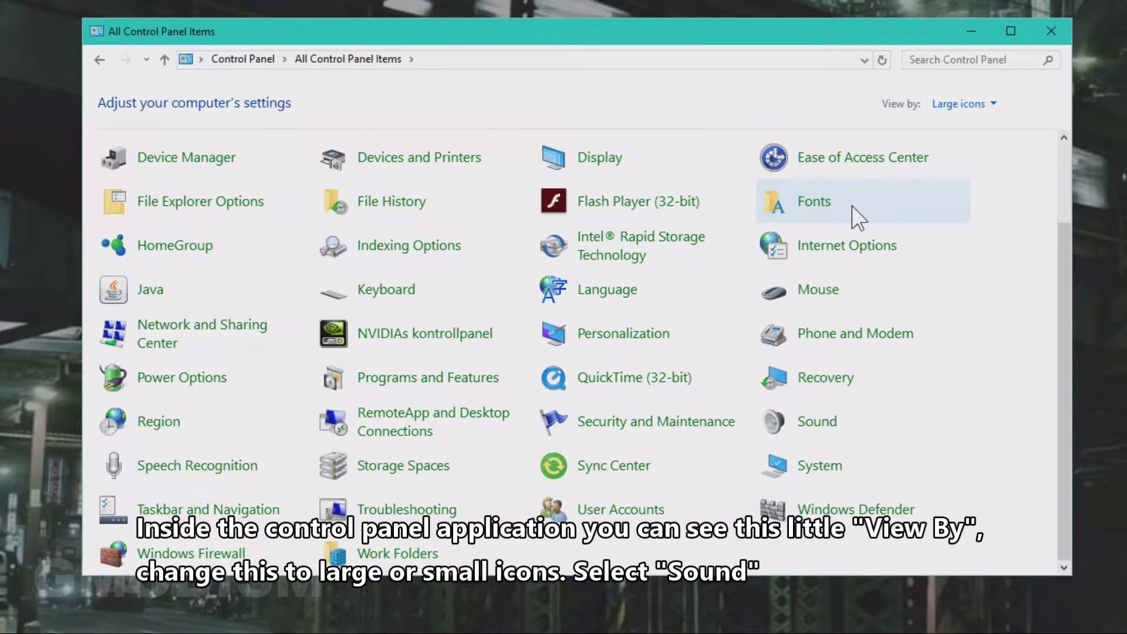
pyautogui.click(818, 423)
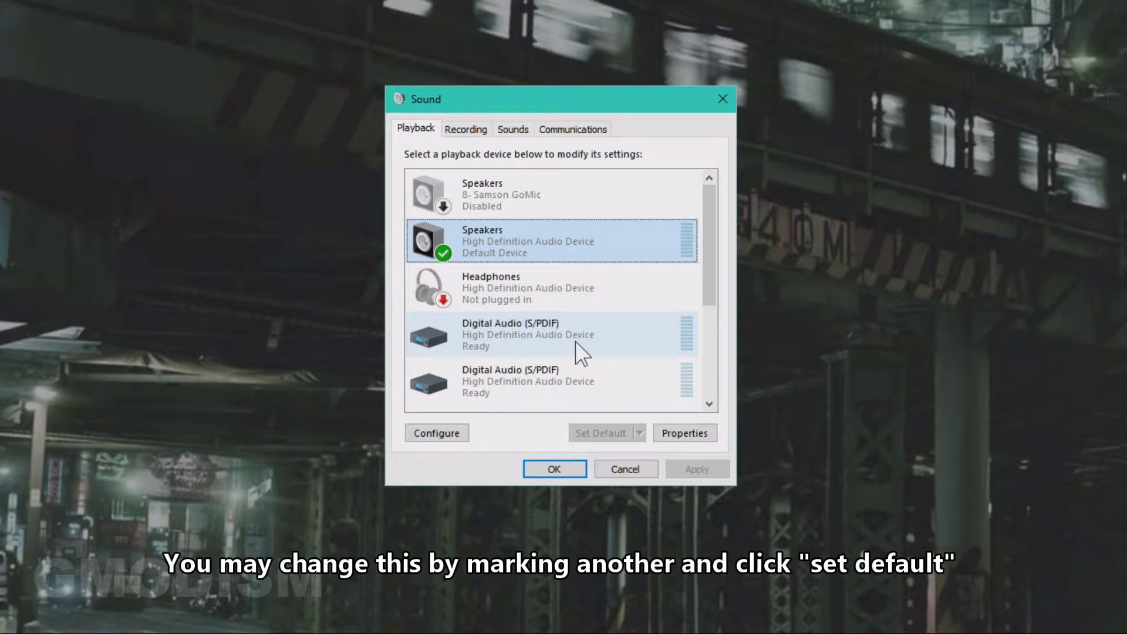
# Step: Check the playback devices, then play a test sound through the default High Definition Audio Speakers
pyautogui.click(542, 296)
pyautogui.click(542, 336)
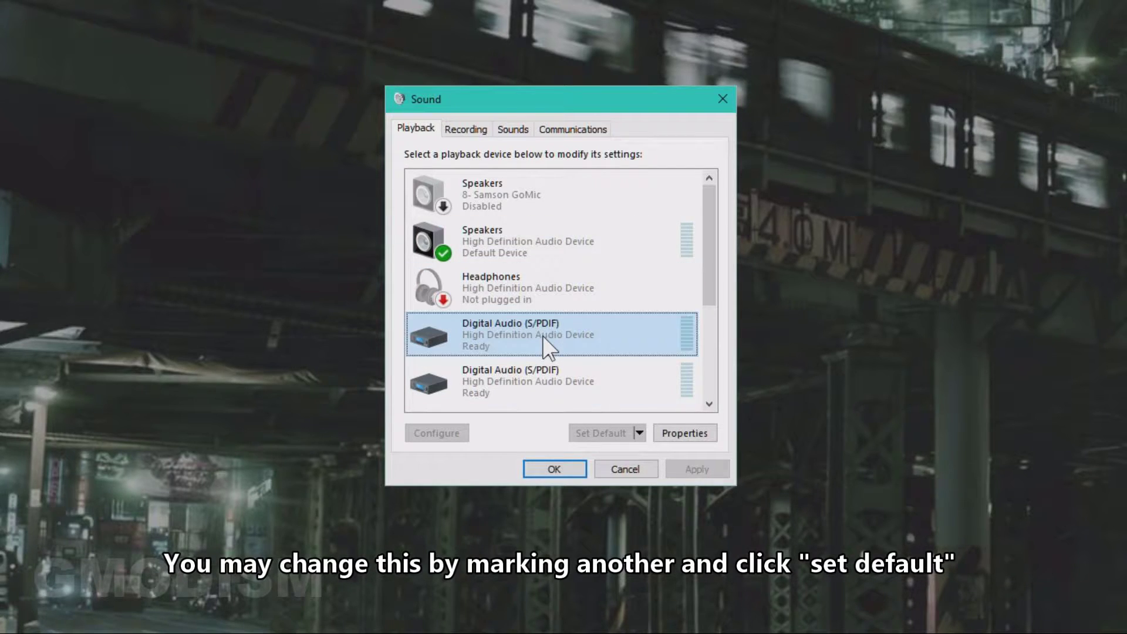
pyautogui.click(527, 241)
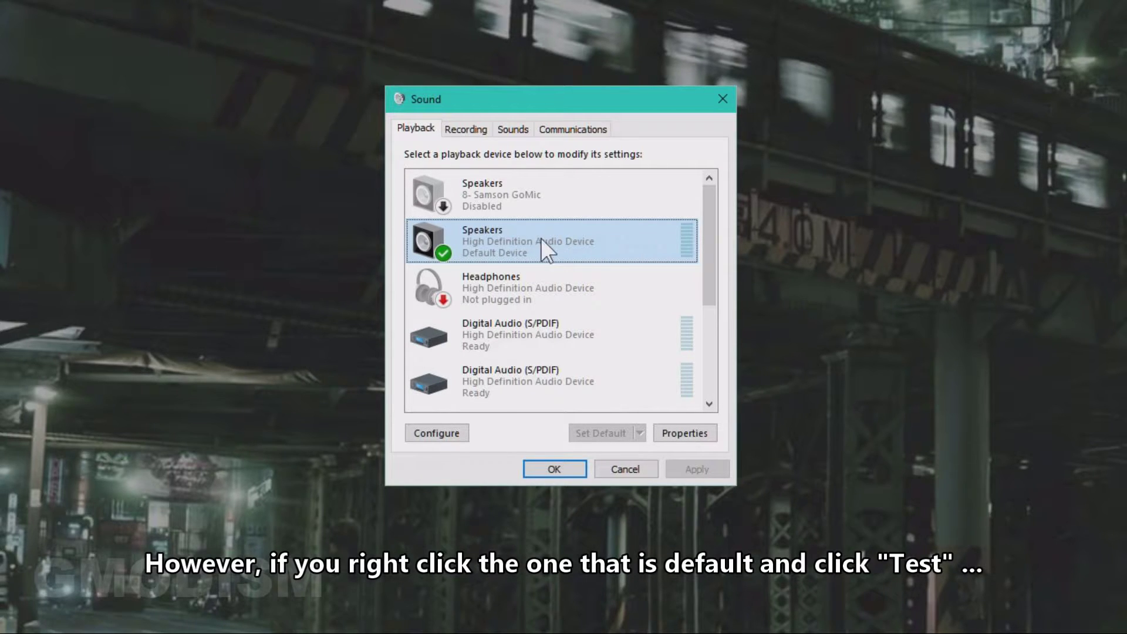
pyautogui.rightClick(548, 233)
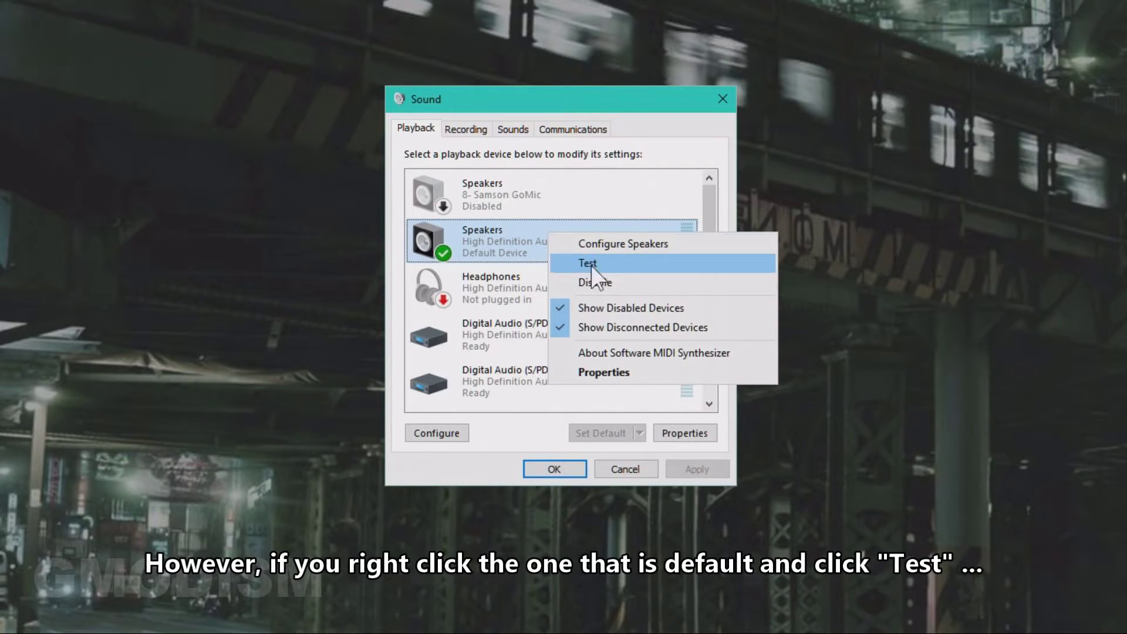
pyautogui.click(616, 267)
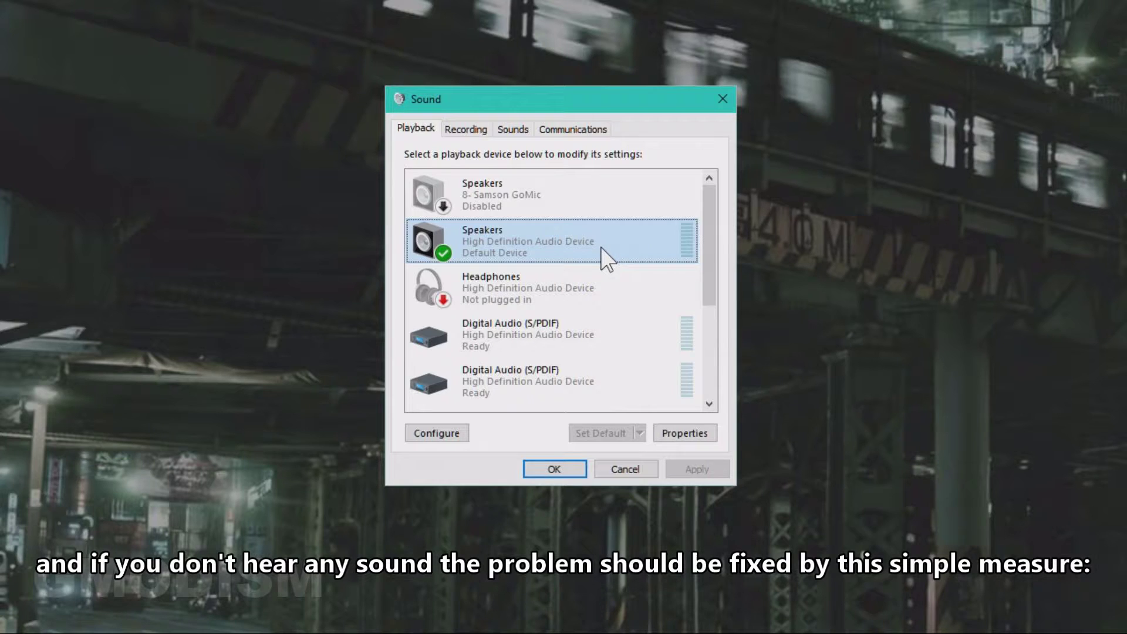
# Step: Disable the High Definition Audio Speakers, re-enable them, and play a test sound
pyautogui.rightClick(565, 242)
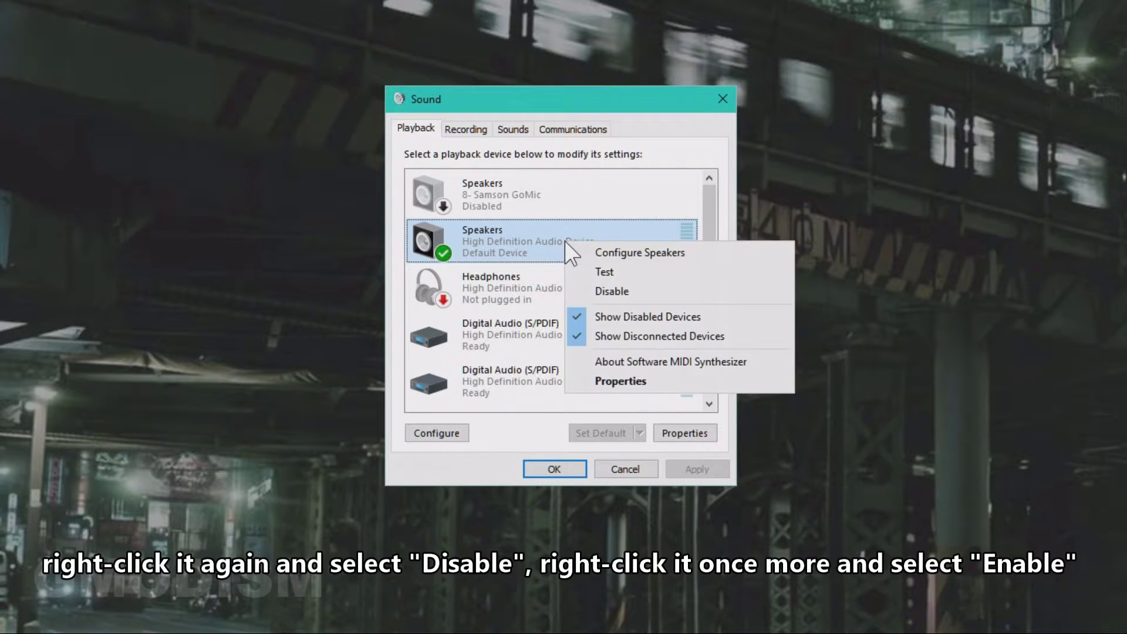
pyautogui.click(639, 293)
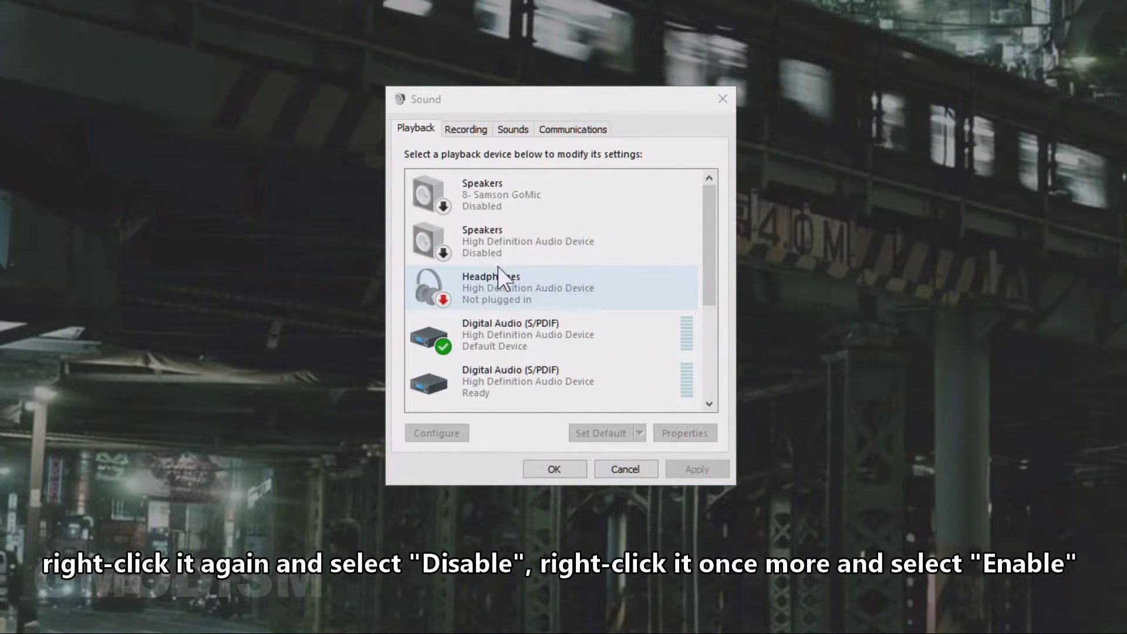
pyautogui.rightClick(510, 242)
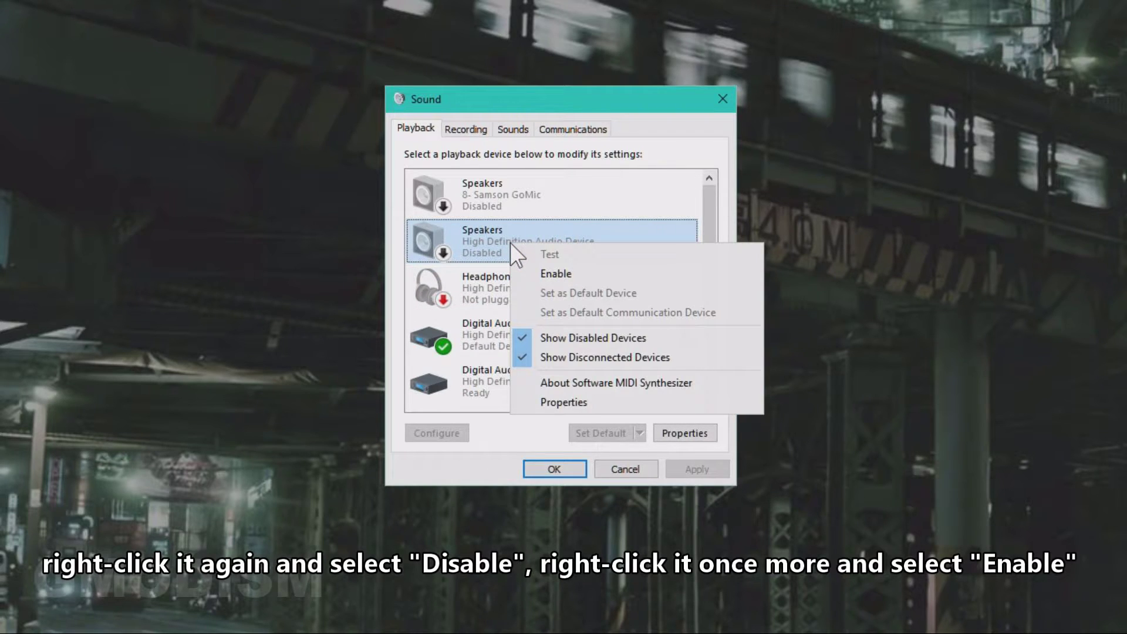
pyautogui.click(562, 273)
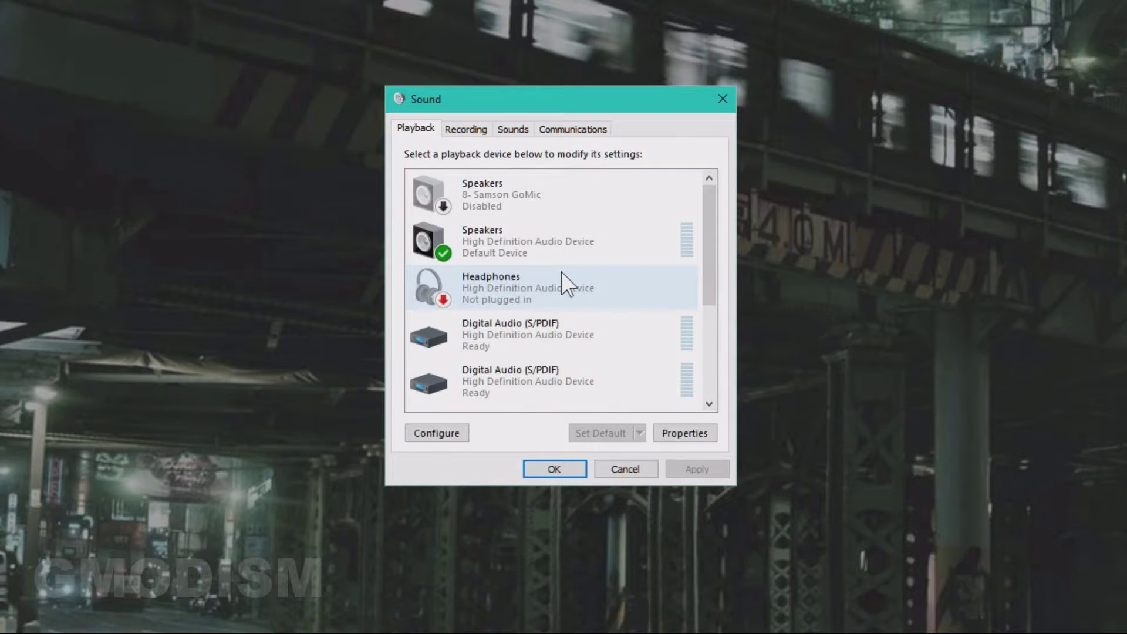
pyautogui.rightClick(545, 241)
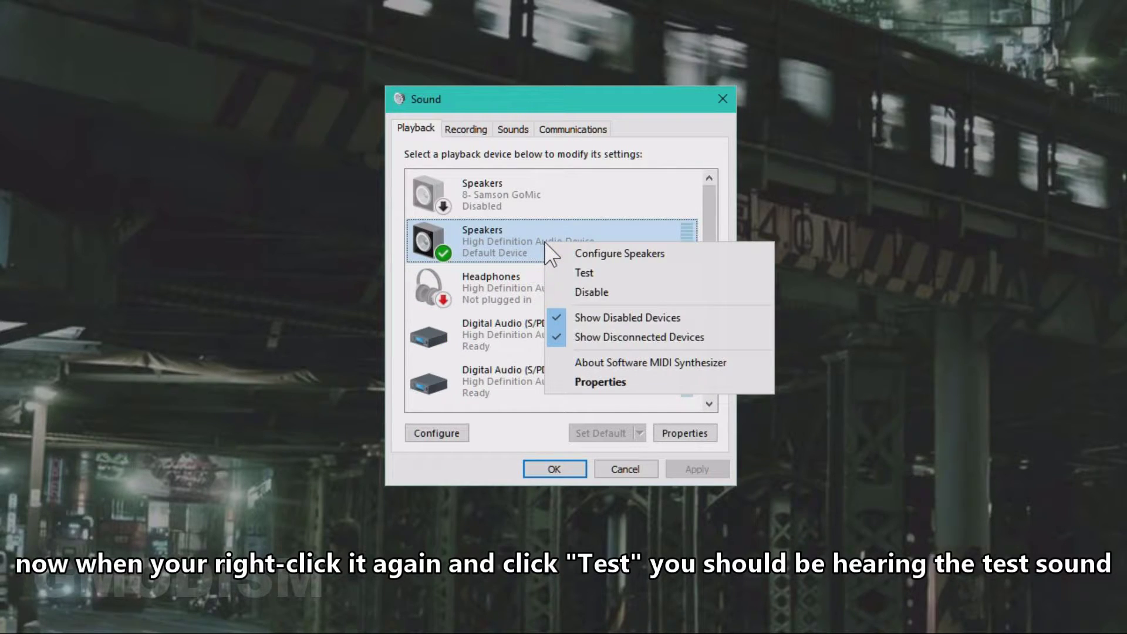
pyautogui.click(590, 272)
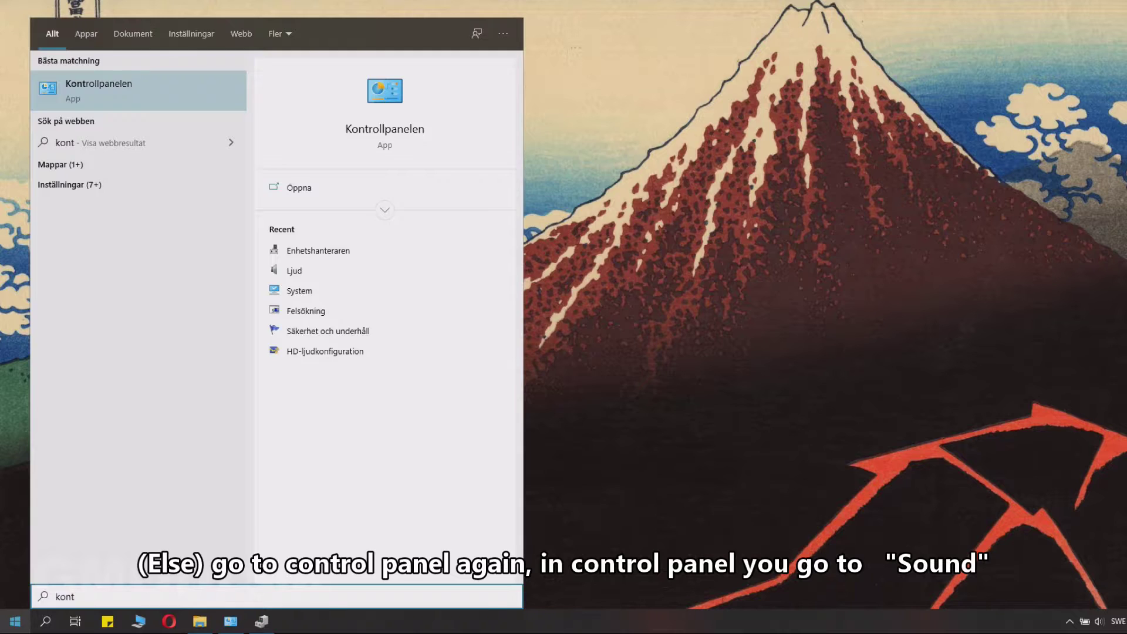
# Step: Open Ljud from Kontrollpanelen and confirm disabled and disconnected devices are both shown
pyautogui.press('Return')
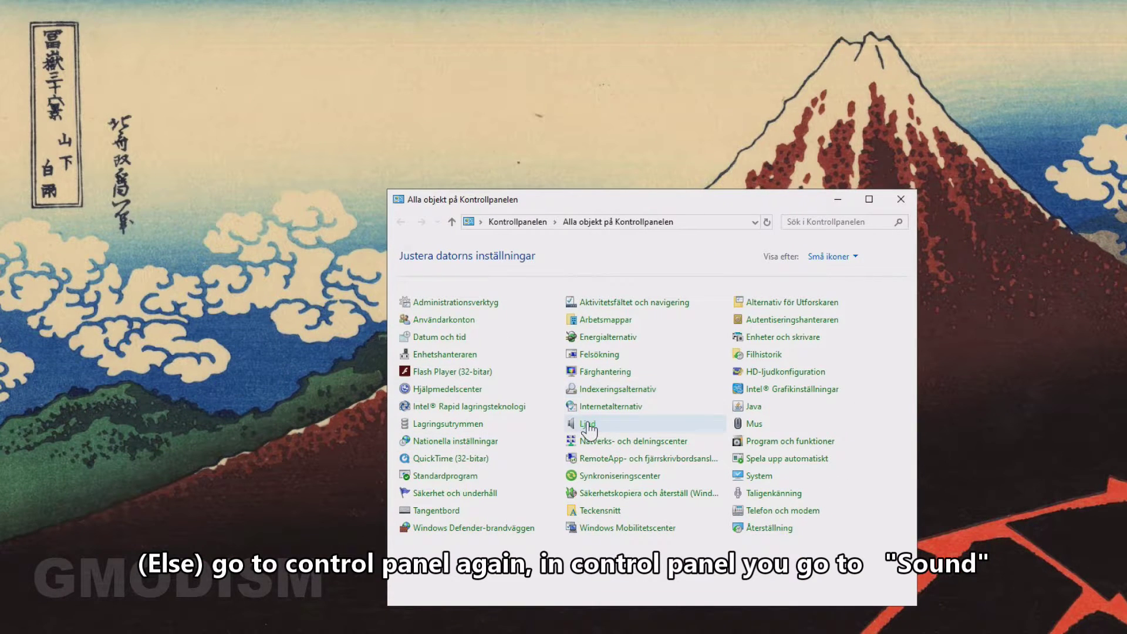
pyautogui.click(588, 424)
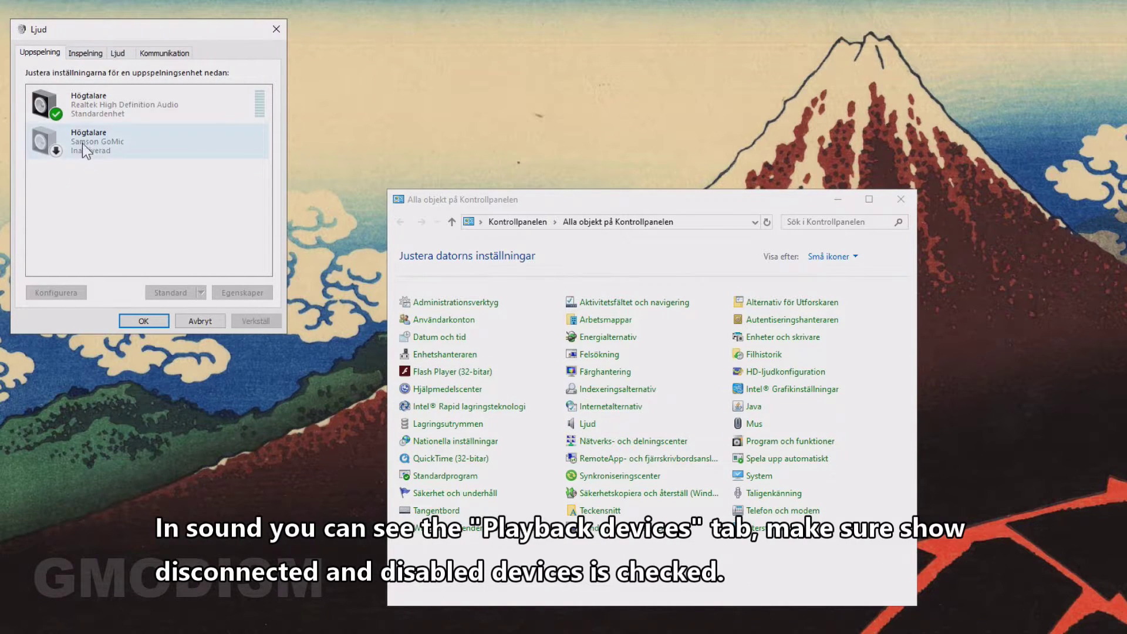
pyautogui.click(136, 113)
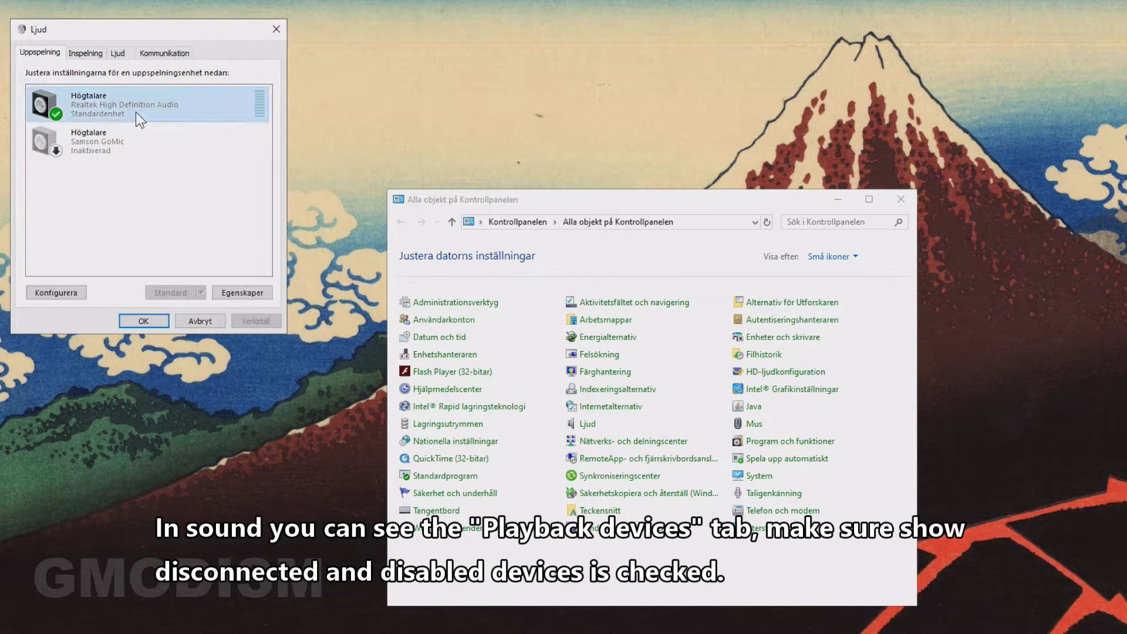
pyautogui.rightClick(120, 170)
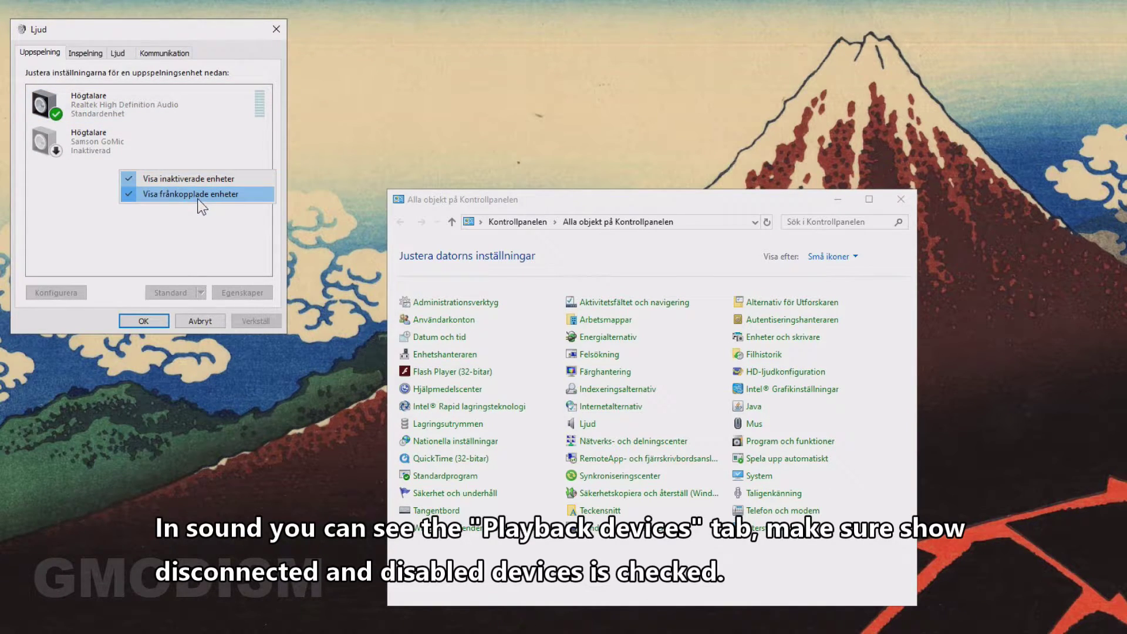
pyautogui.click(93, 203)
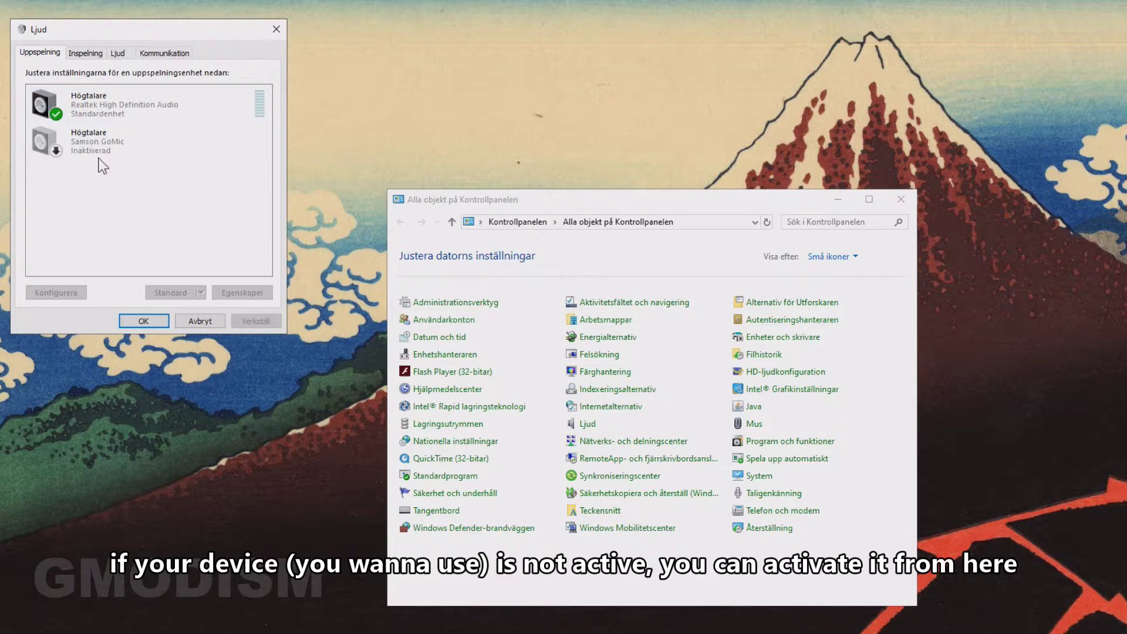
# Step: Enable the inactive Samson GoMic playback device with Aktivera and play a test sound on it
pyautogui.click(127, 149)
pyautogui.rightClick(129, 151)
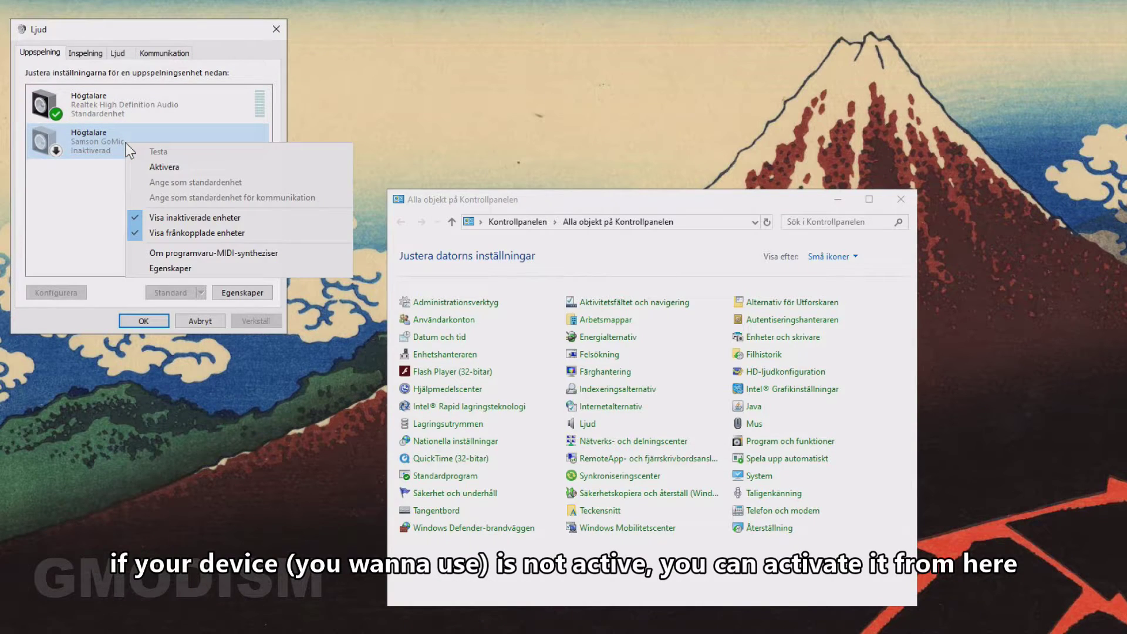
pyautogui.click(162, 169)
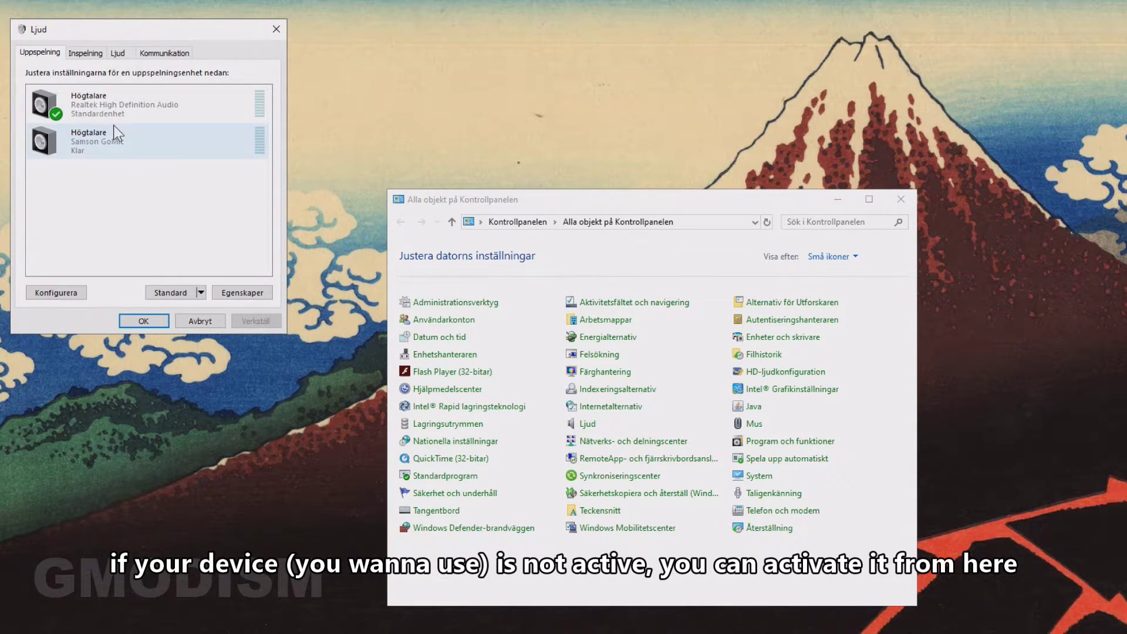
pyautogui.click(207, 135)
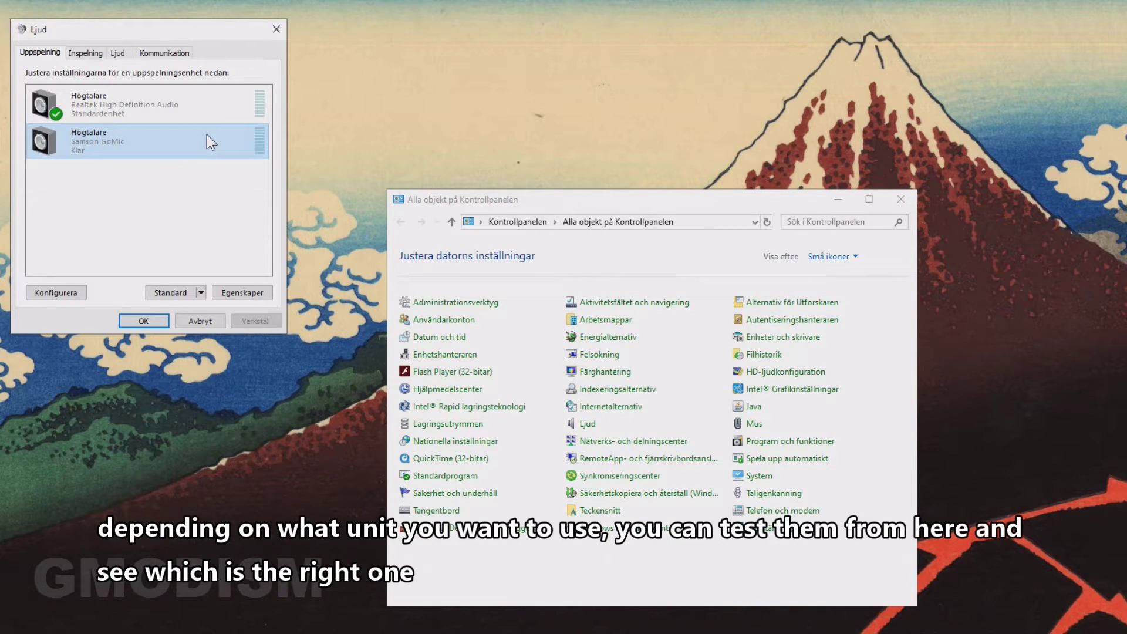
pyautogui.rightClick(207, 135)
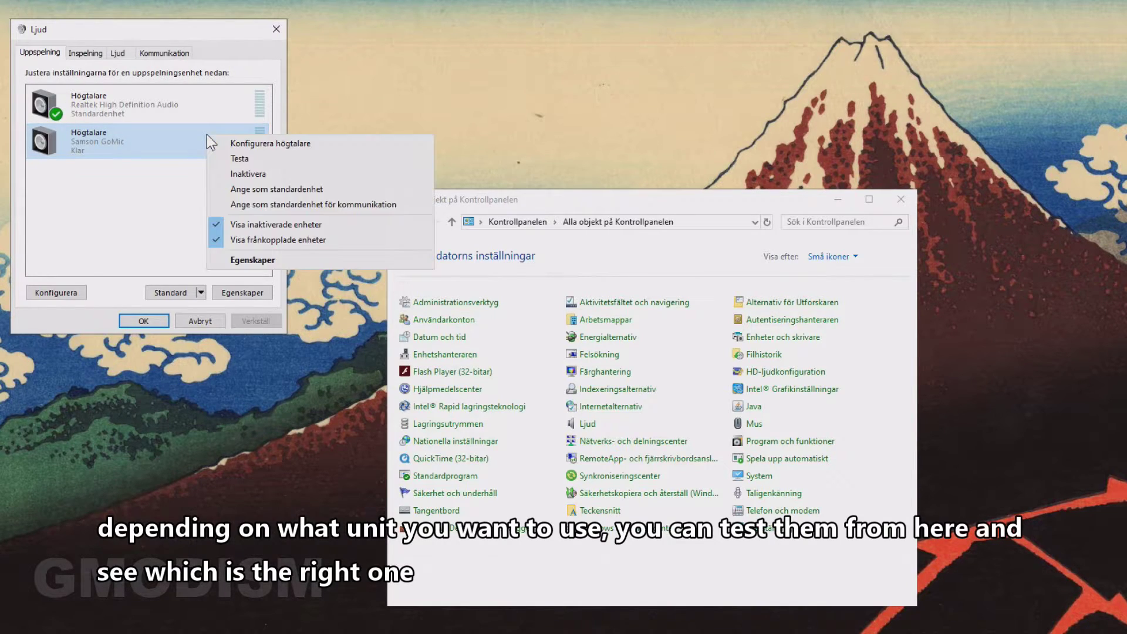
pyautogui.click(234, 157)
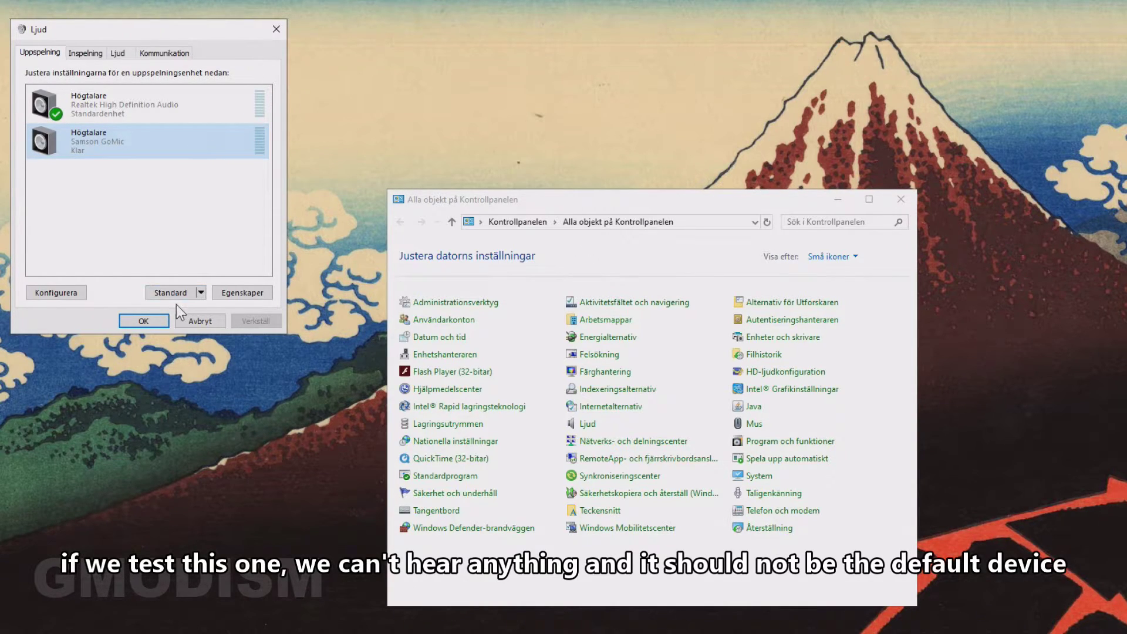
# Step: Play a test sound through the Realtek speakers
pyautogui.click(181, 101)
pyautogui.rightClick(181, 101)
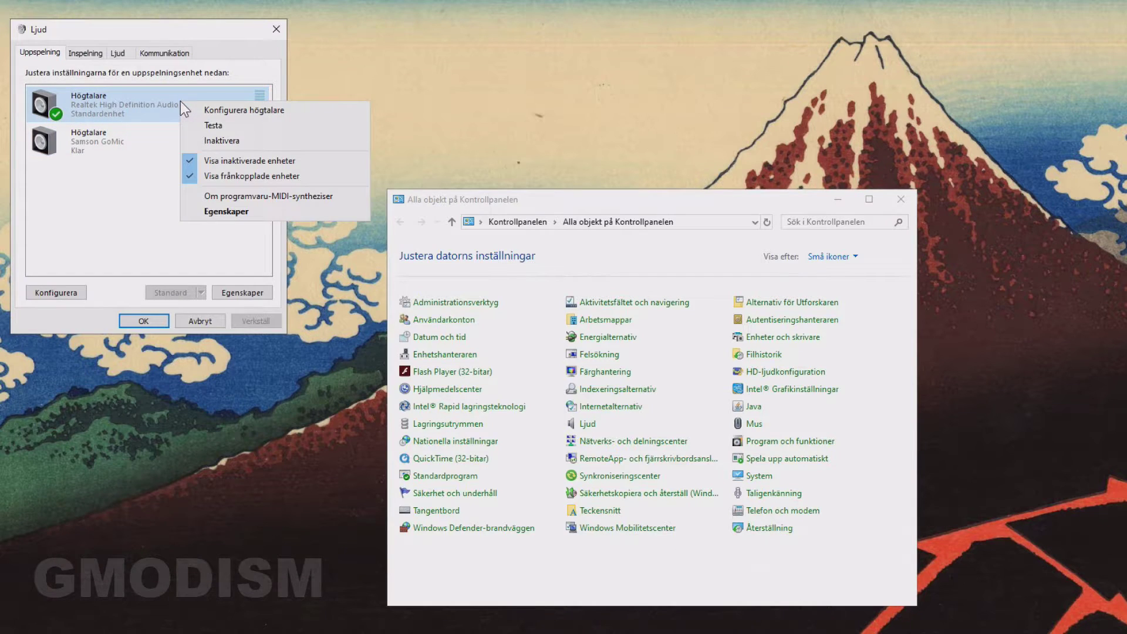
pyautogui.click(213, 125)
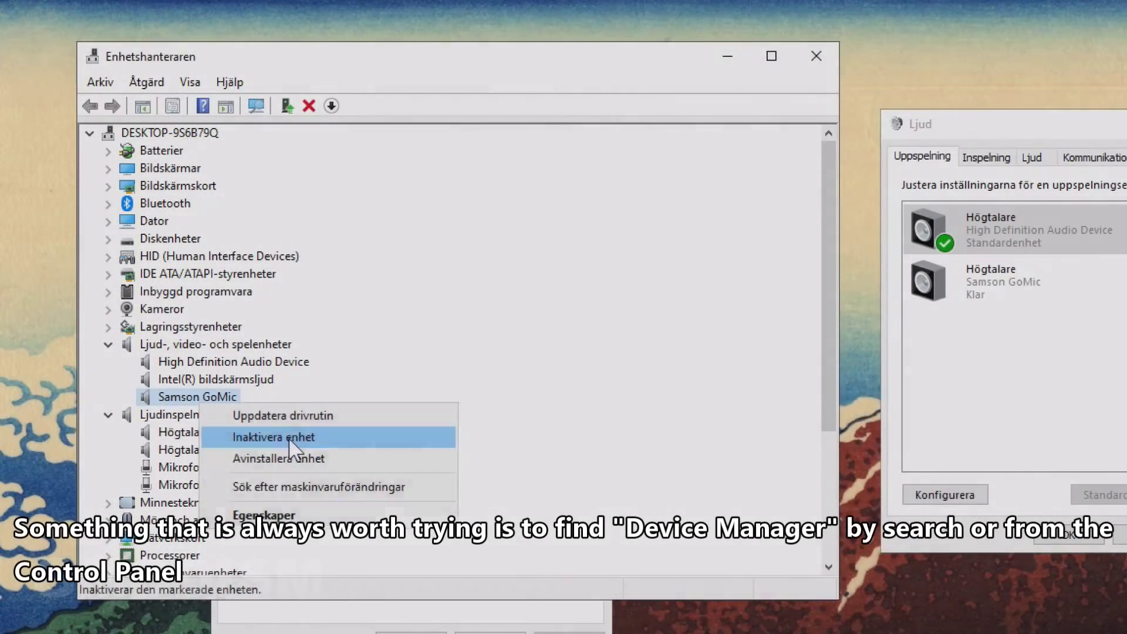
# Step: Disable the Samson GoMic and Intel(R) bildskärmsljud, confirming each with Ja
pyautogui.click(274, 437)
pyautogui.click(986, 542)
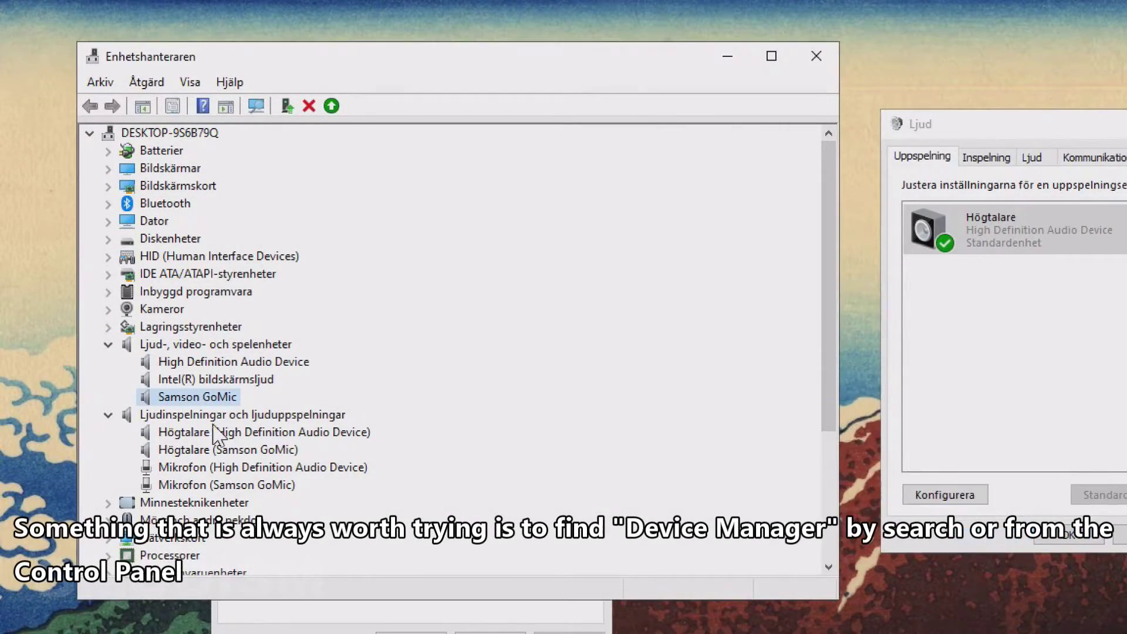
pyautogui.rightClick(203, 380)
pyautogui.click(292, 418)
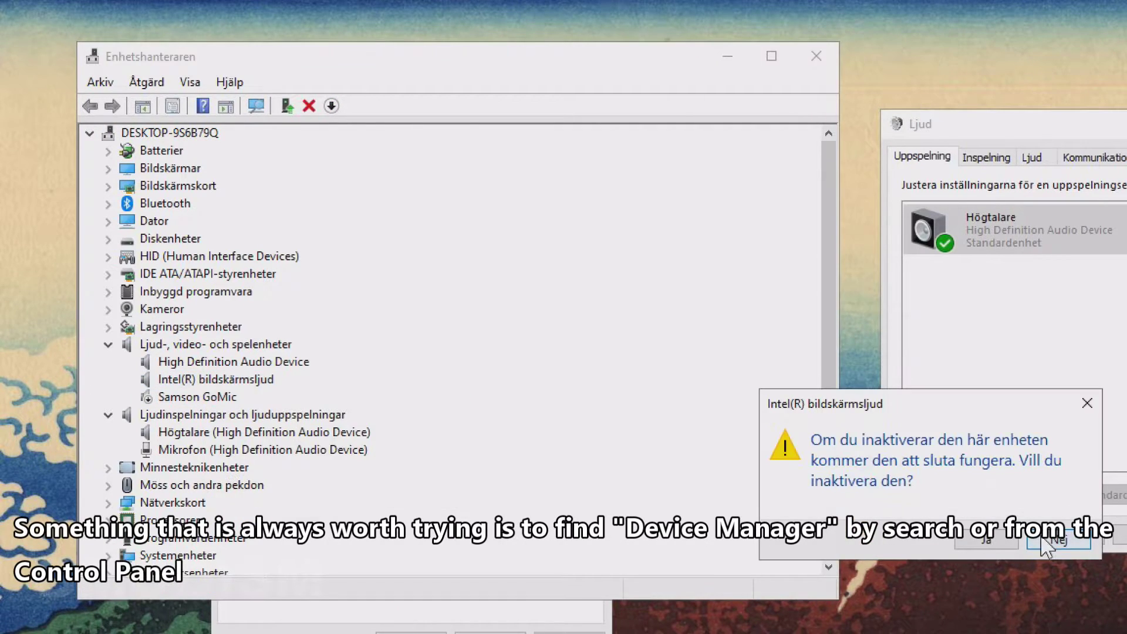
pyautogui.click(986, 541)
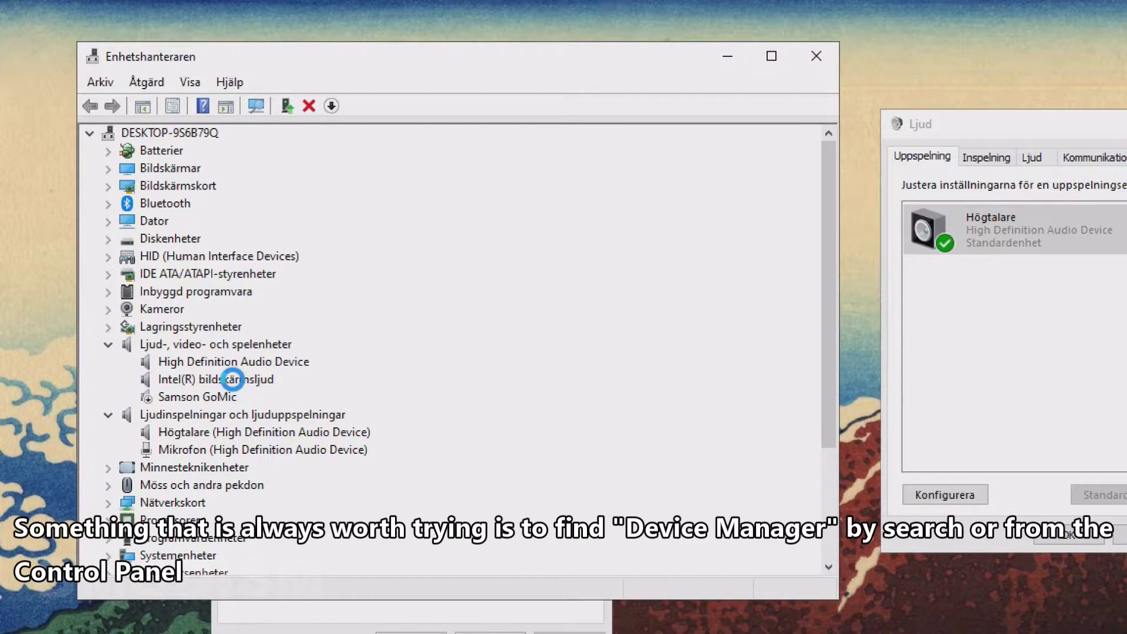
# Step: Disable the High Definition Audio Device and the Högtalare speakers, confirming each with Ja
pyautogui.rightClick(235, 361)
pyautogui.click(295, 394)
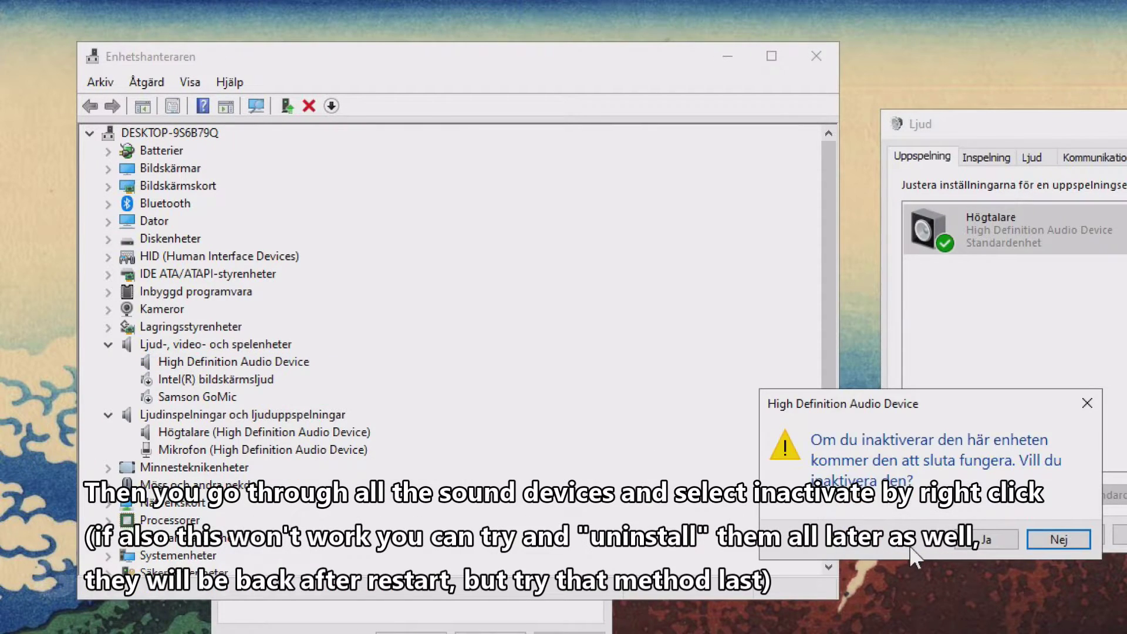
pyautogui.click(999, 543)
pyautogui.rightClick(318, 433)
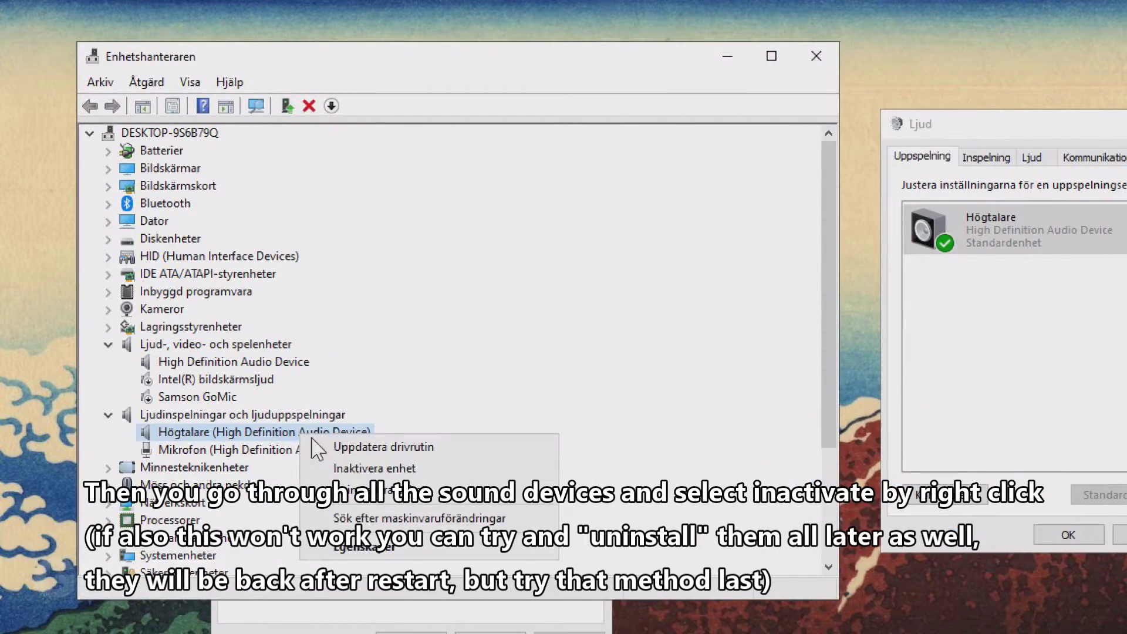
pyautogui.click(384, 469)
pyautogui.click(986, 540)
pyautogui.rightClick(291, 451)
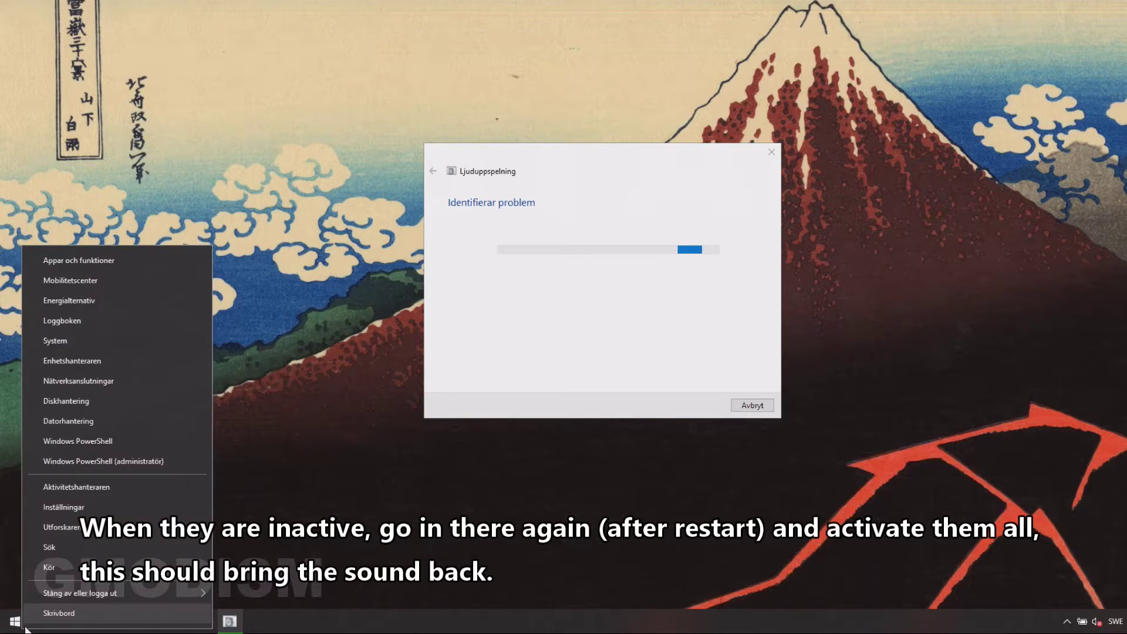
# Step: In Enhetshanteraren, re-enable the High Definition Audio Device and Intel(R) bildskärmsljud with Aktivera enhet
pyautogui.click(86, 360)
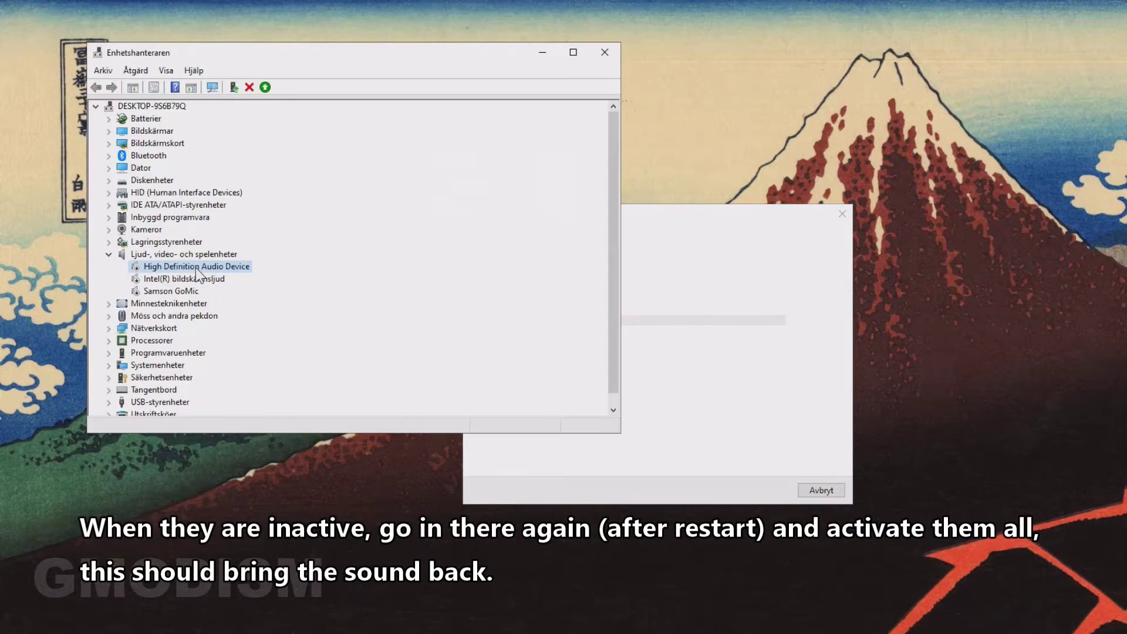
pyautogui.rightClick(178, 201)
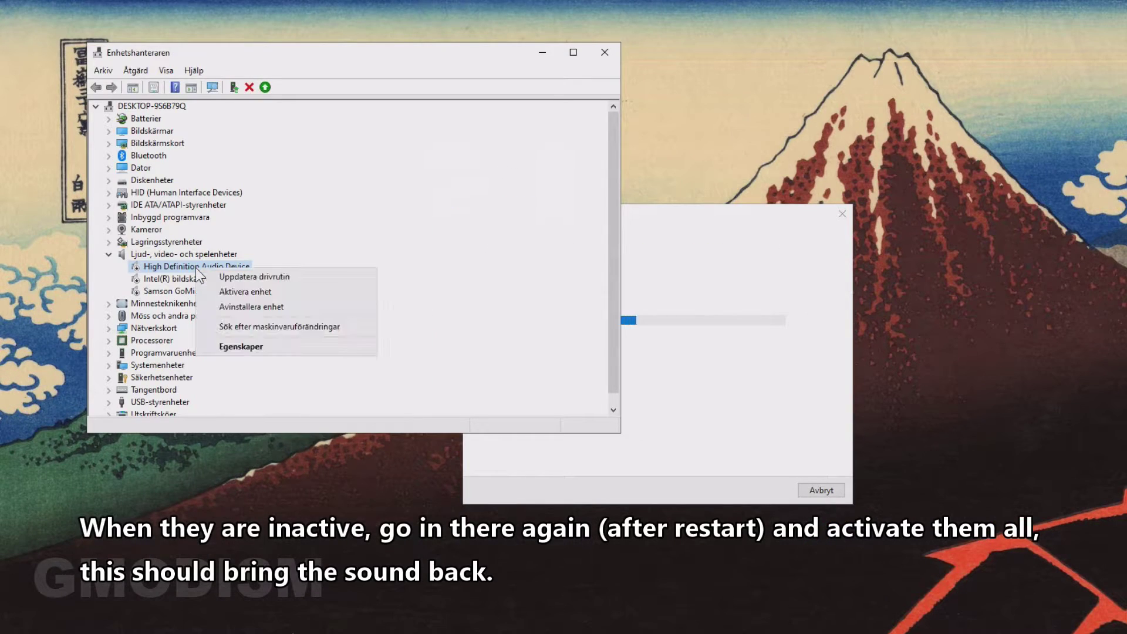
pyautogui.click(241, 292)
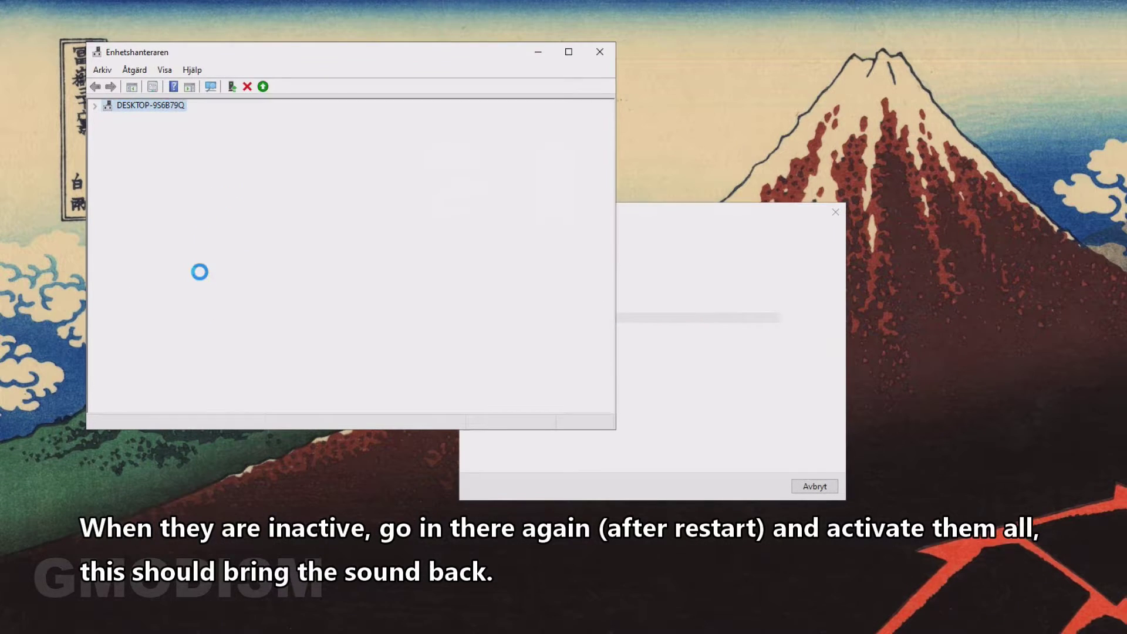
pyautogui.click(200, 273)
pyautogui.rightClick(200, 274)
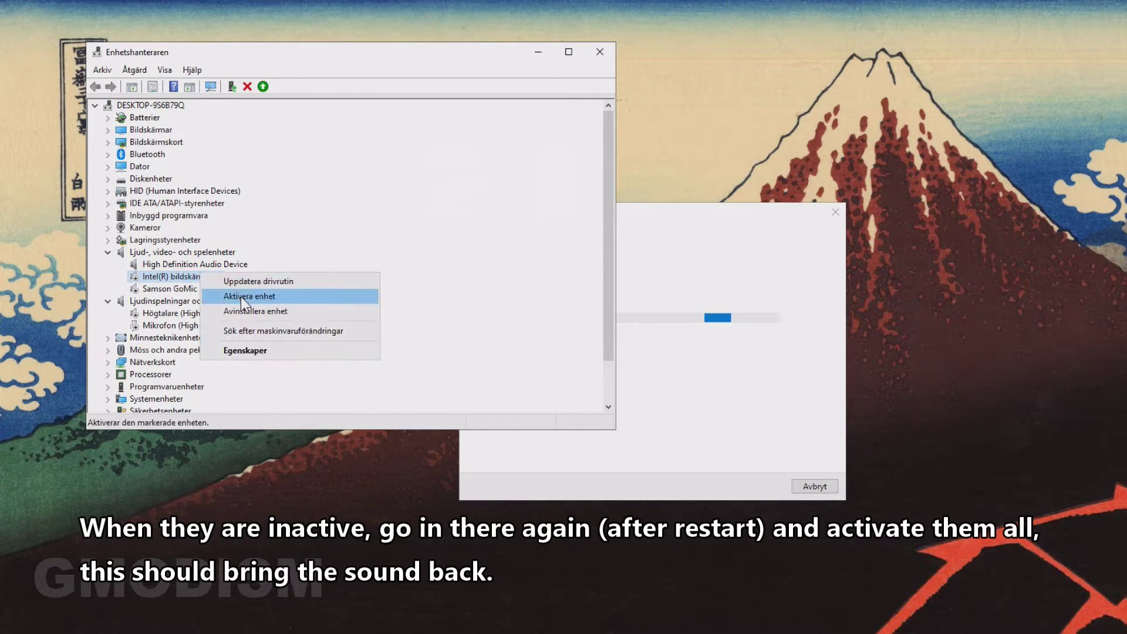
pyautogui.click(241, 295)
pyautogui.click(176, 289)
pyautogui.rightClick(181, 290)
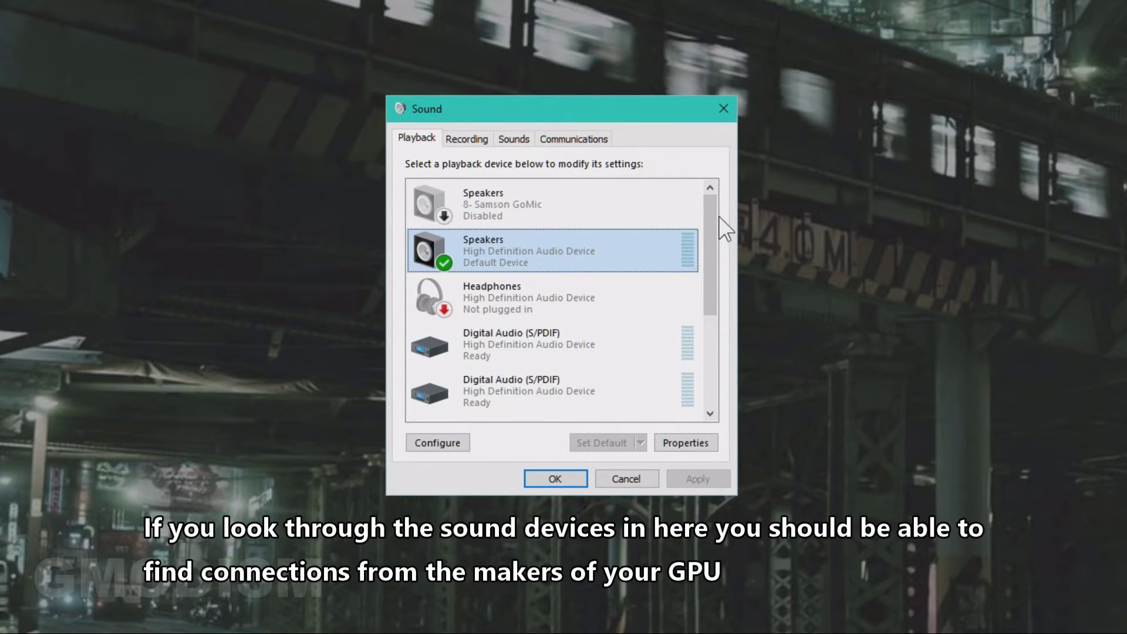
pyautogui.moveTo(711, 215); pyautogui.dragTo(711, 306)
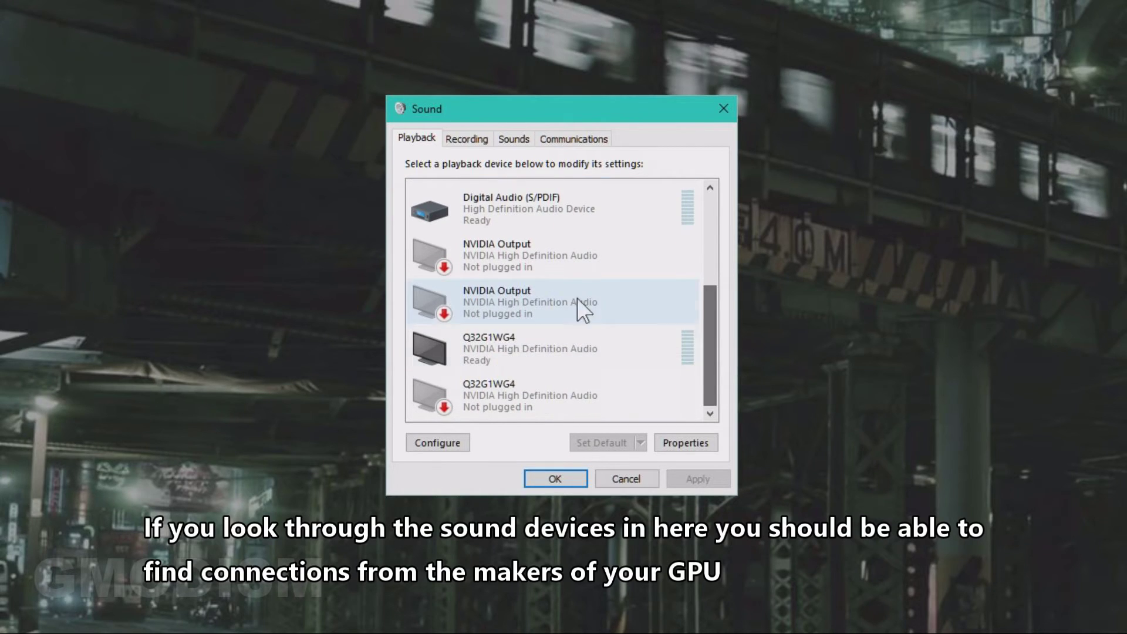
pyautogui.click(569, 264)
pyautogui.click(559, 301)
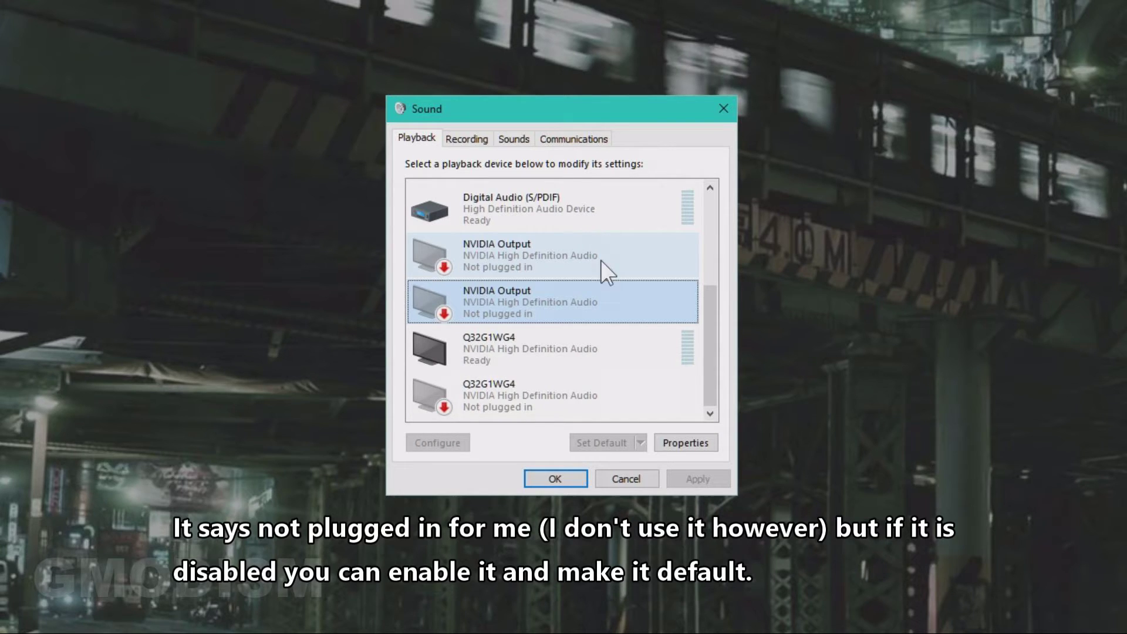
pyautogui.rightClick(515, 320)
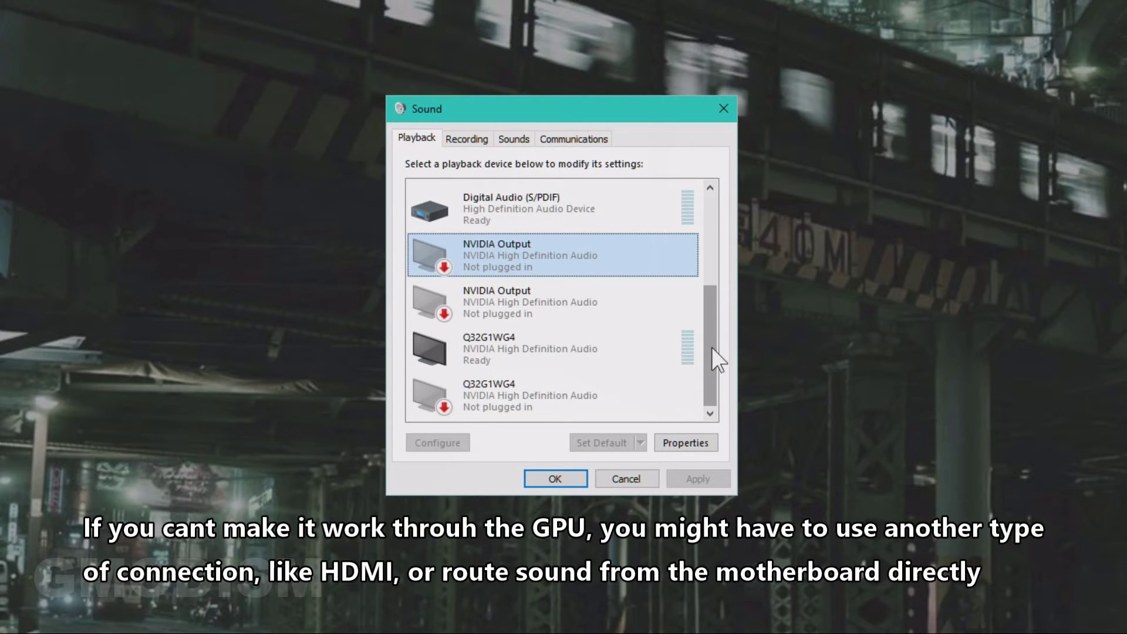
pyautogui.moveTo(712, 347); pyautogui.dragTo(736, 223)
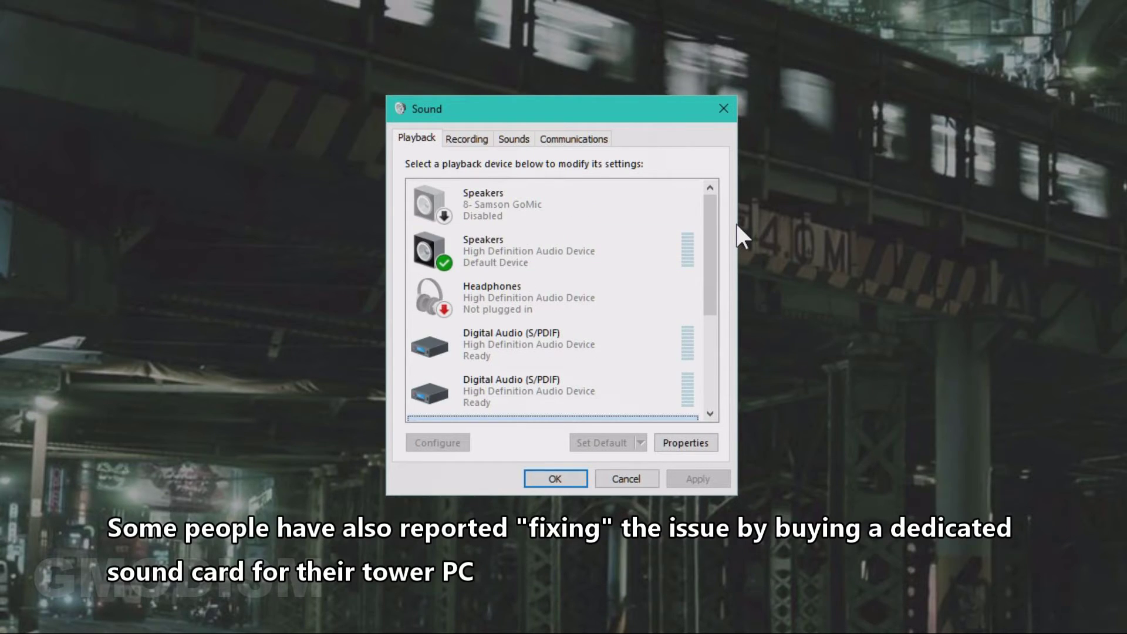